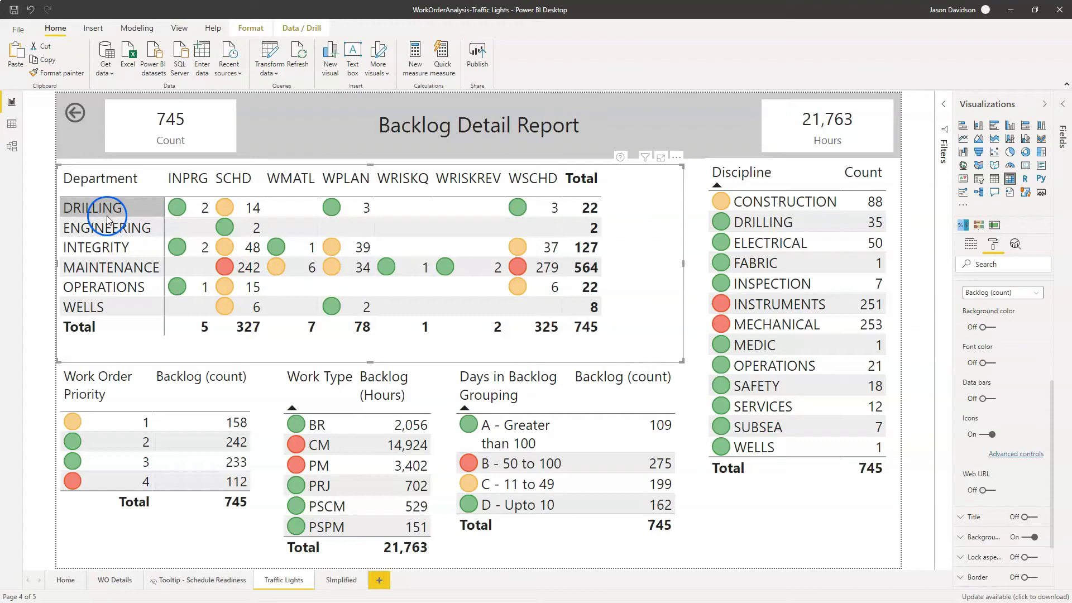
# Review the icon rules applied to Backlog (count) in the department matrix's conditional formatting
pyautogui.click(38, 242)
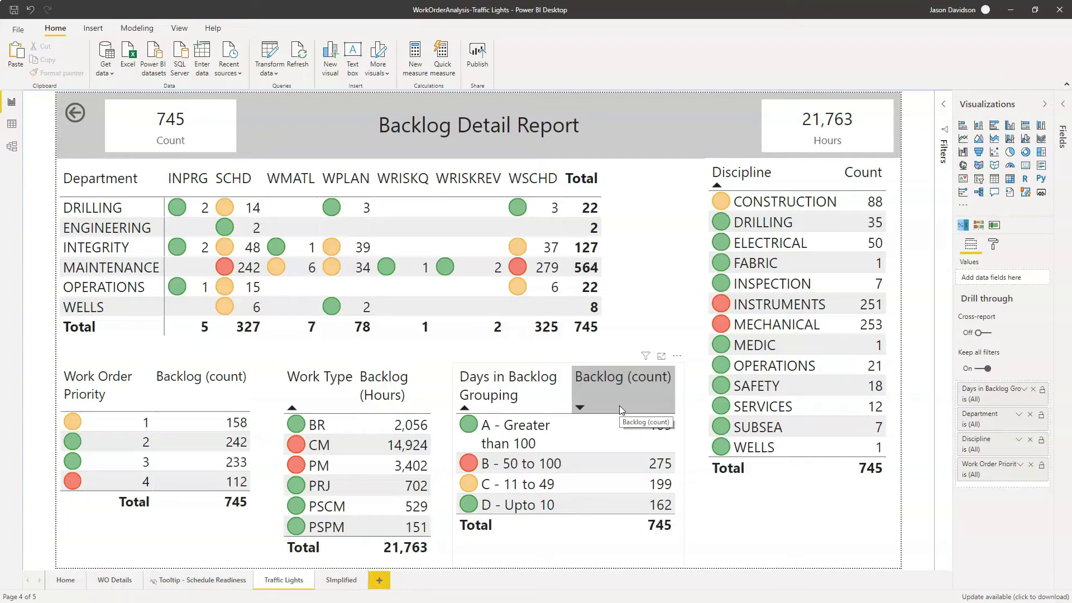
pyautogui.click(638, 246)
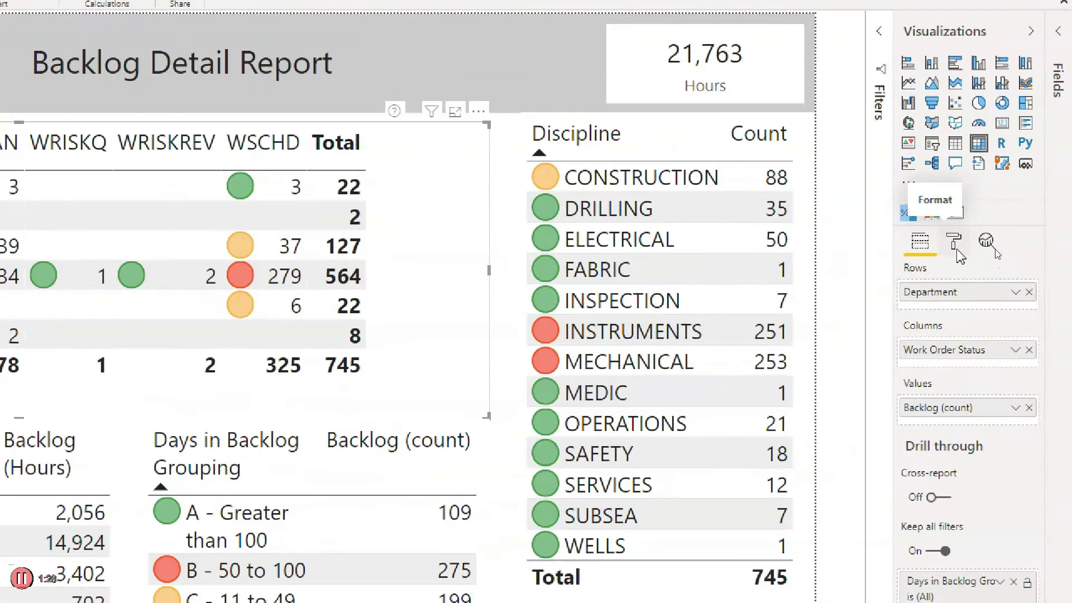
pyautogui.click(955, 244)
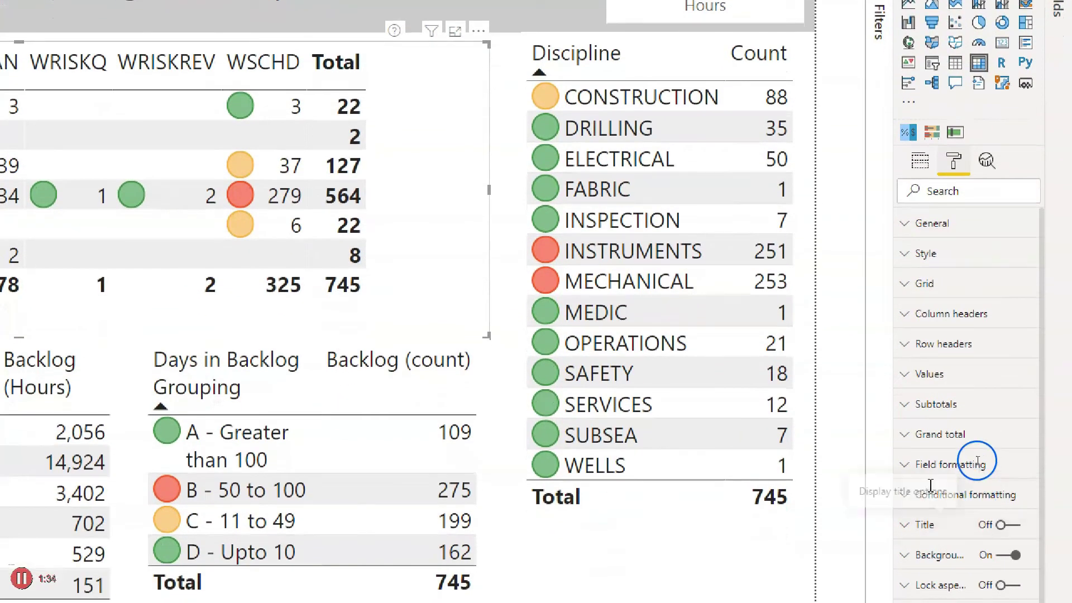
pyautogui.click(930, 495)
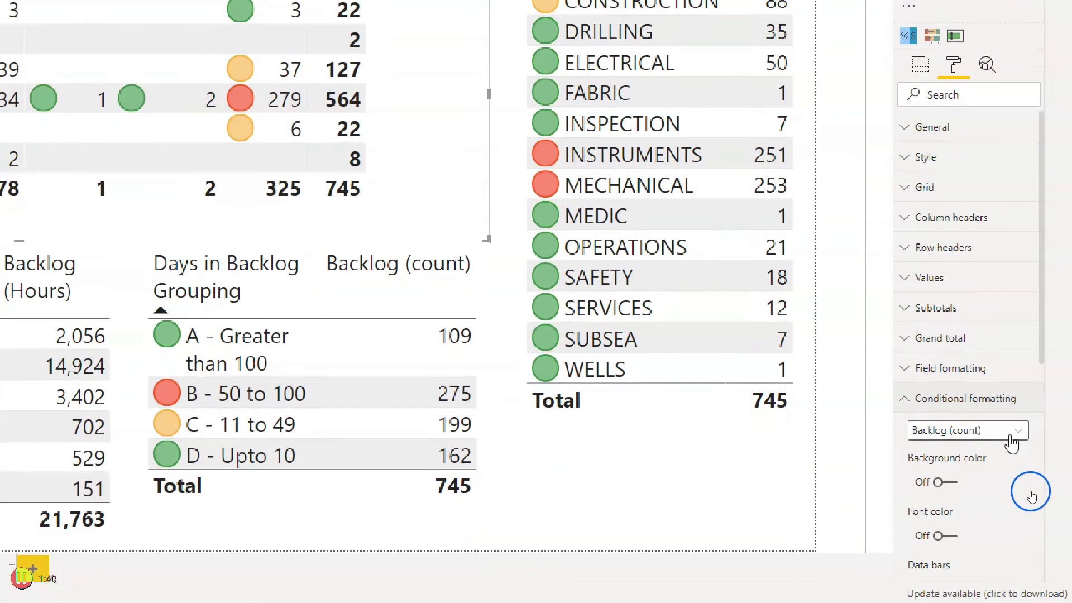
pyautogui.moveTo(1040, 326); pyautogui.dragTo(1037, 470)
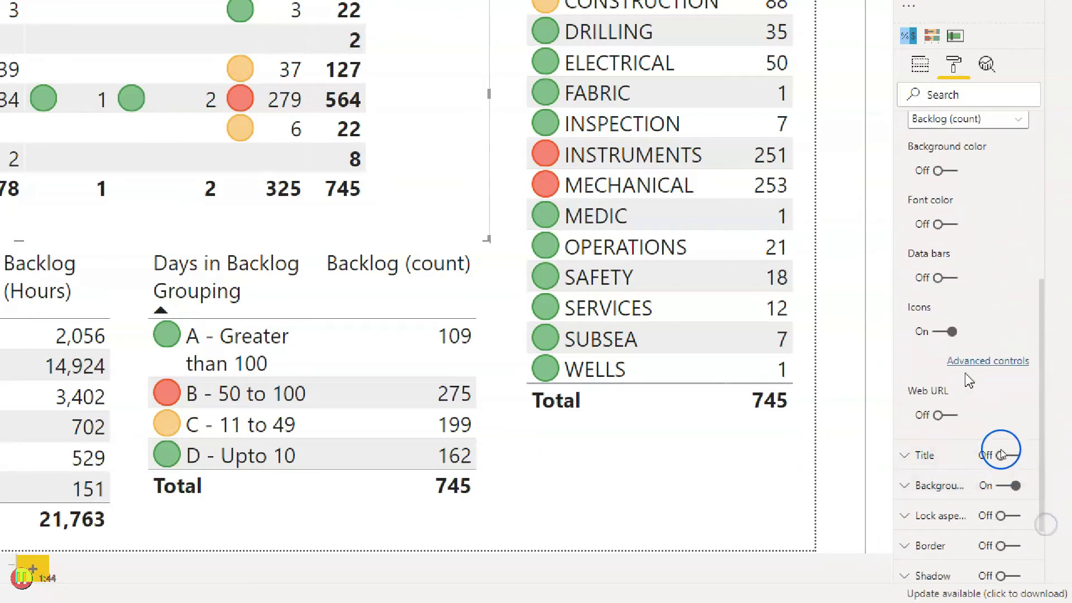
pyautogui.click(972, 363)
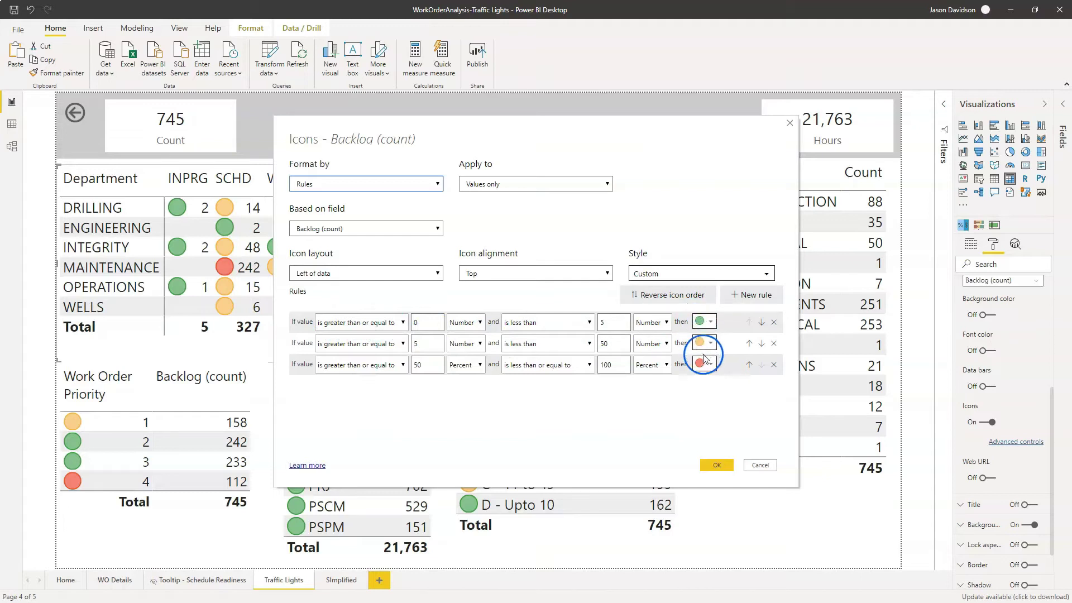
pyautogui.click(706, 461)
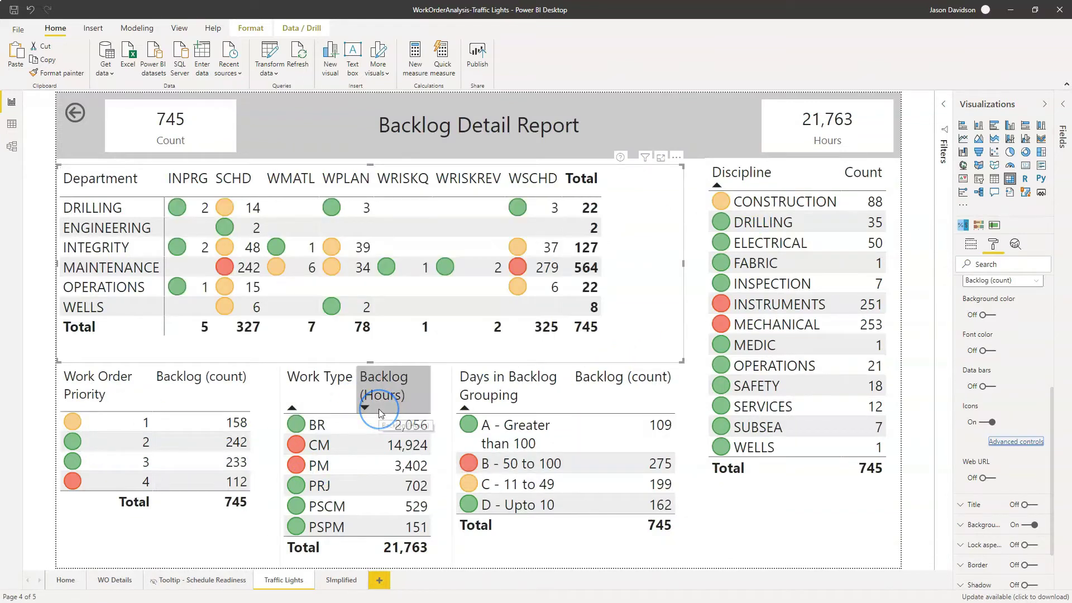
# Delete the yellow and red icon rules for Backlog (count) in the department matrix, keeping only the green rule for 0 to 5
pyautogui.click(726, 510)
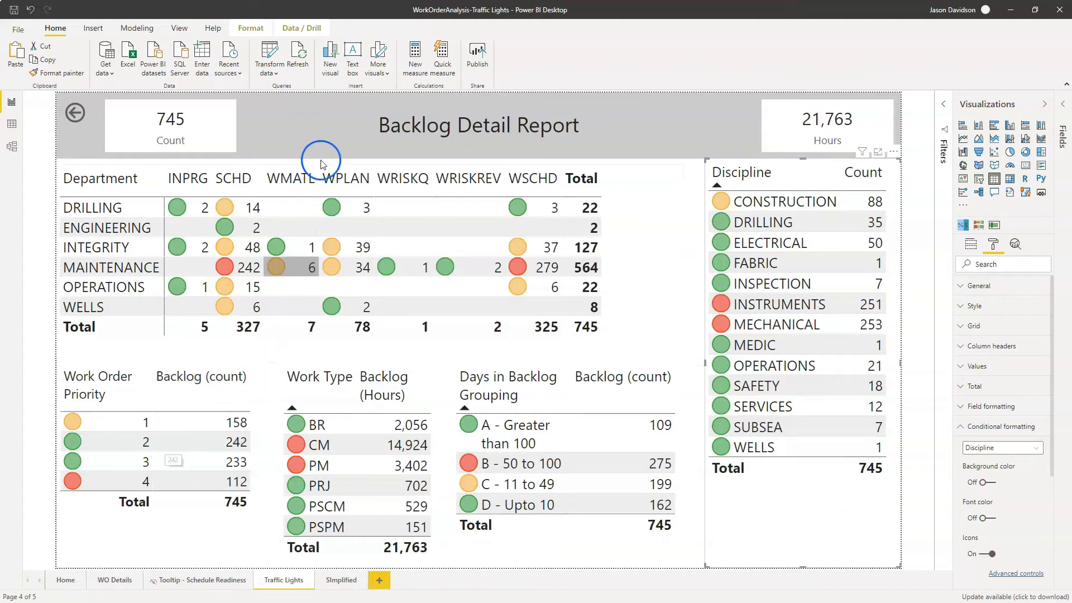
pyautogui.click(643, 186)
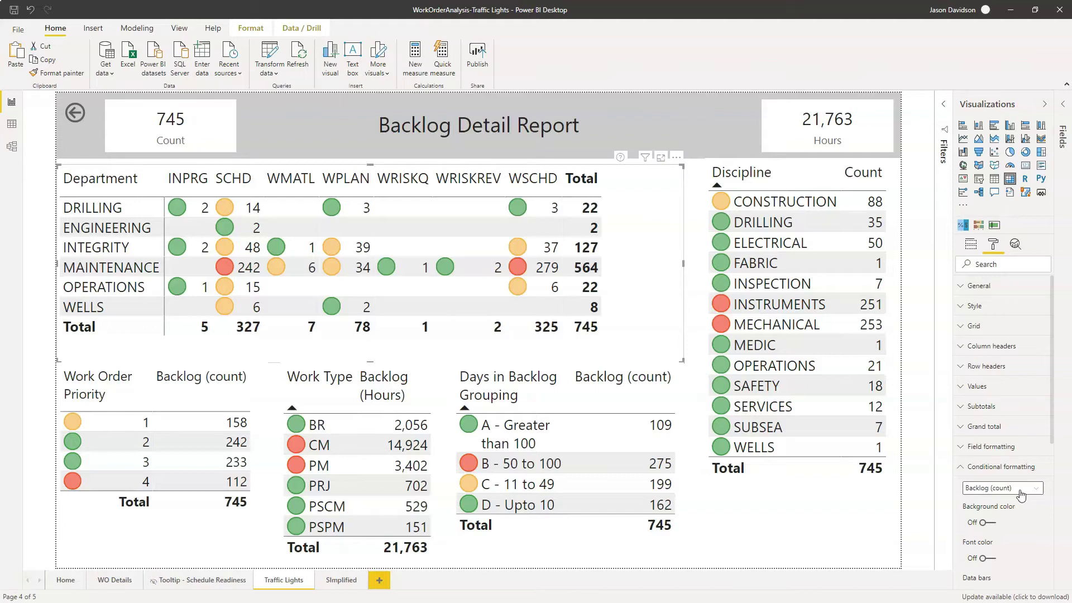
pyautogui.click(1000, 487)
pyautogui.moveTo(1053, 385); pyautogui.dragTo(1053, 446)
pyautogui.click(984, 378)
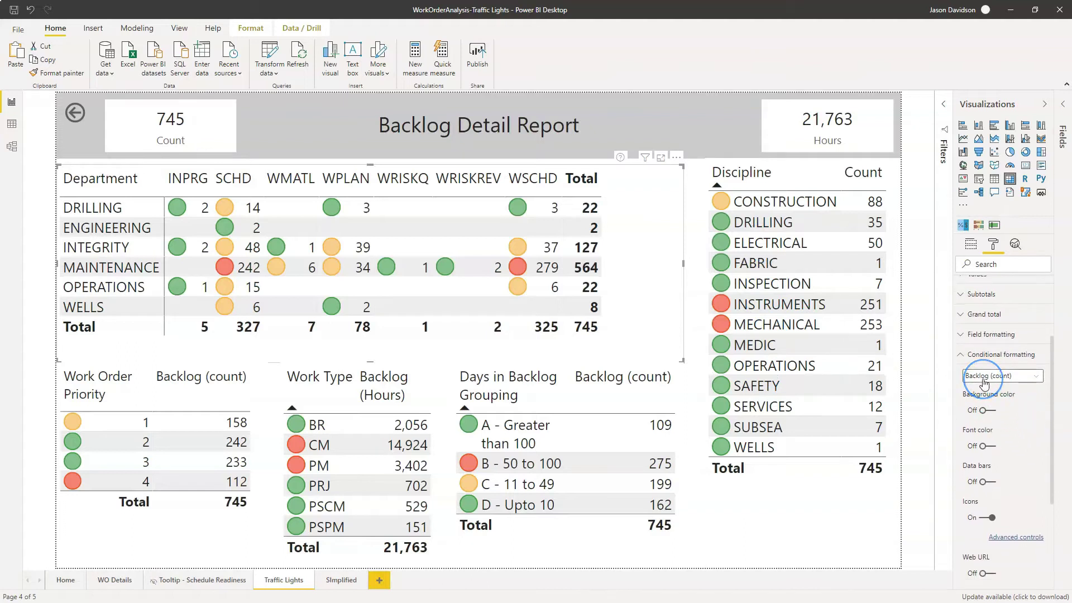
pyautogui.click(854, 311)
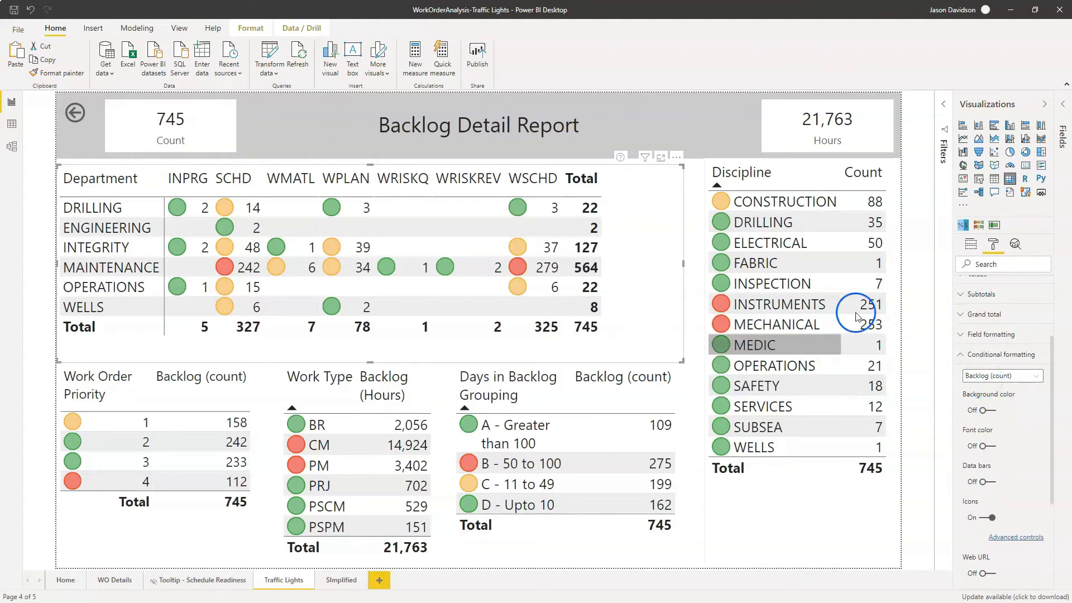
pyautogui.click(703, 347)
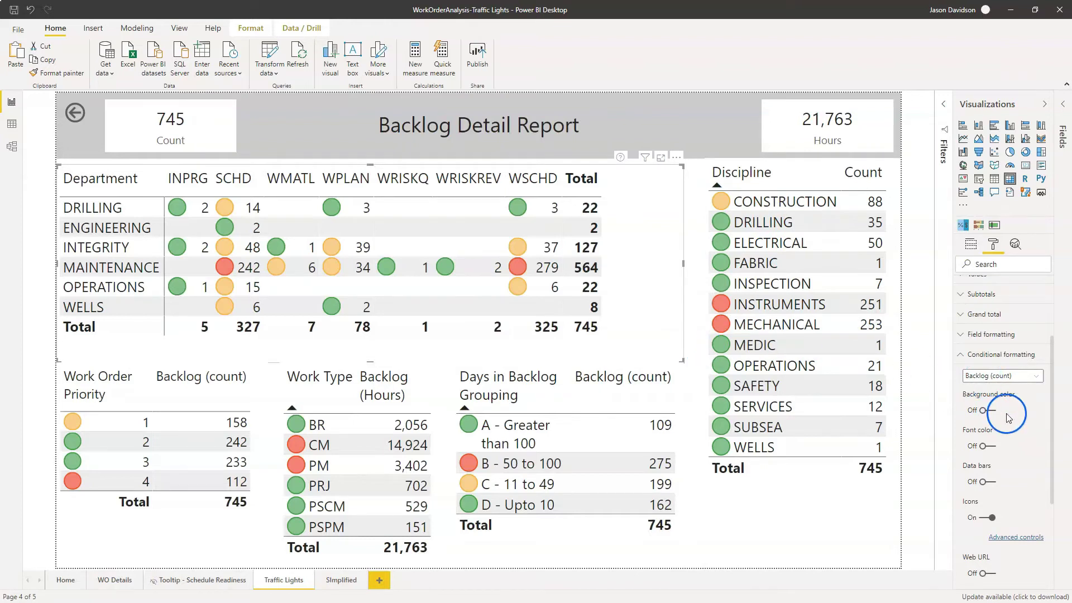
pyautogui.click(1011, 538)
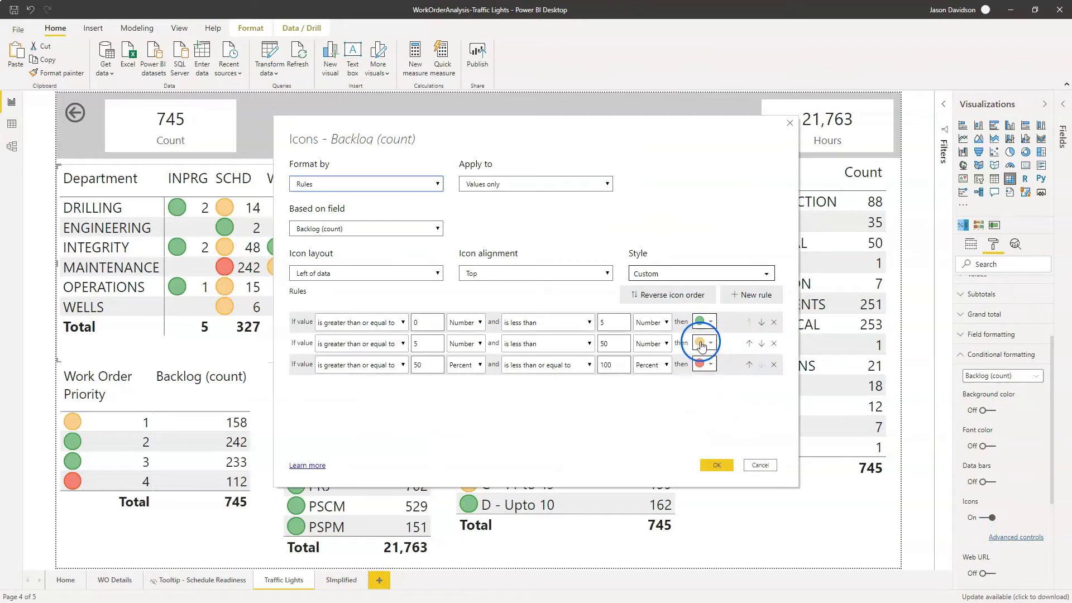
pyautogui.click(774, 343)
pyautogui.click(774, 344)
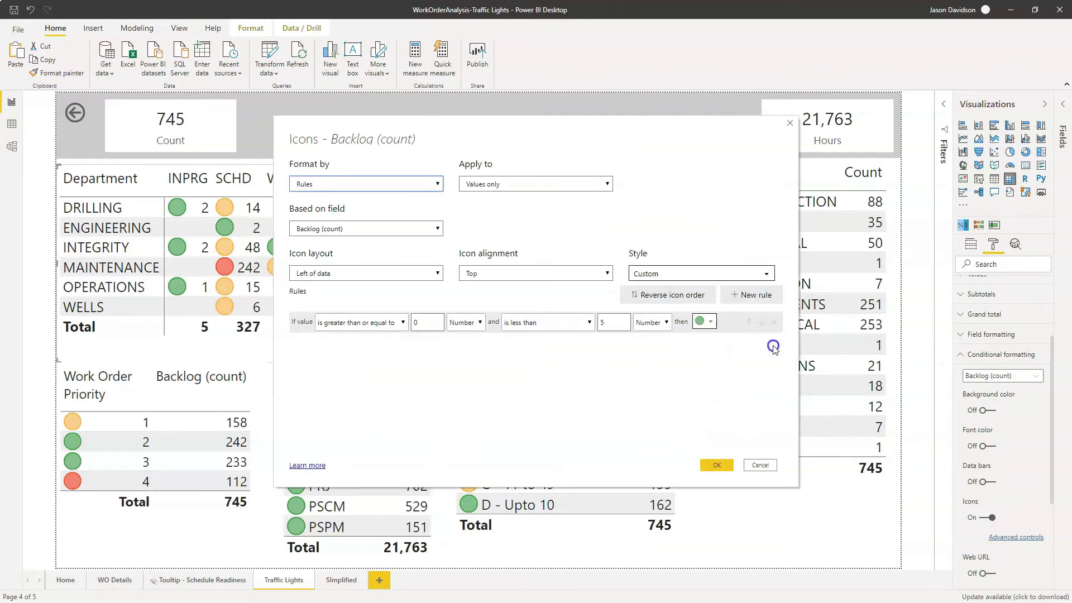
pyautogui.click(717, 465)
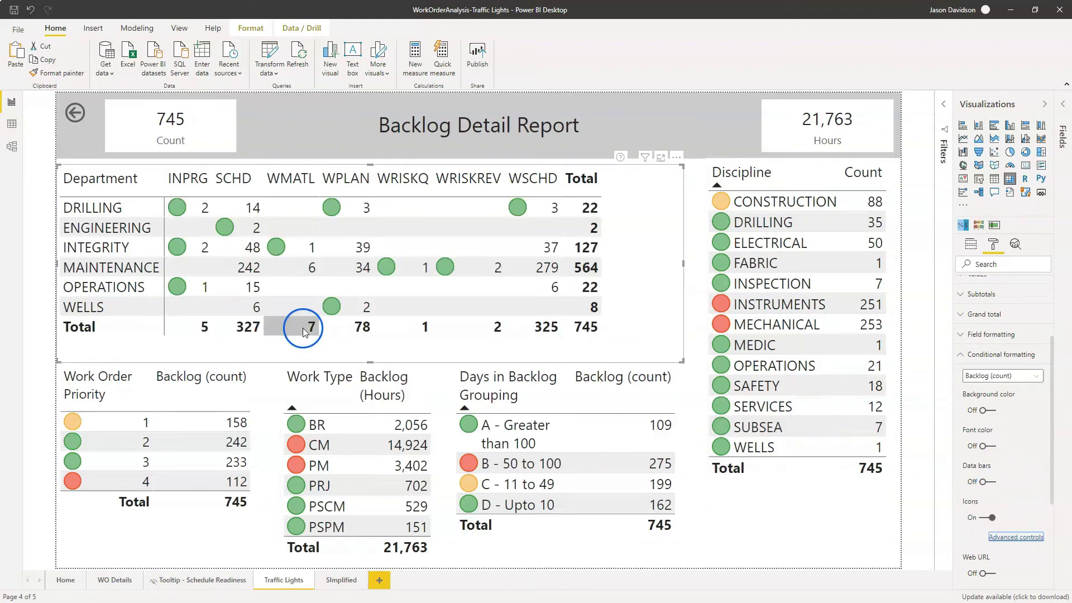
# Delete the green and yellow icon rules for Backlog (count) in the department matrix, keeping only the red 50 to 100 percent rule
pyautogui.scroll(-2, 1053, 510)
pyautogui.click(1029, 494)
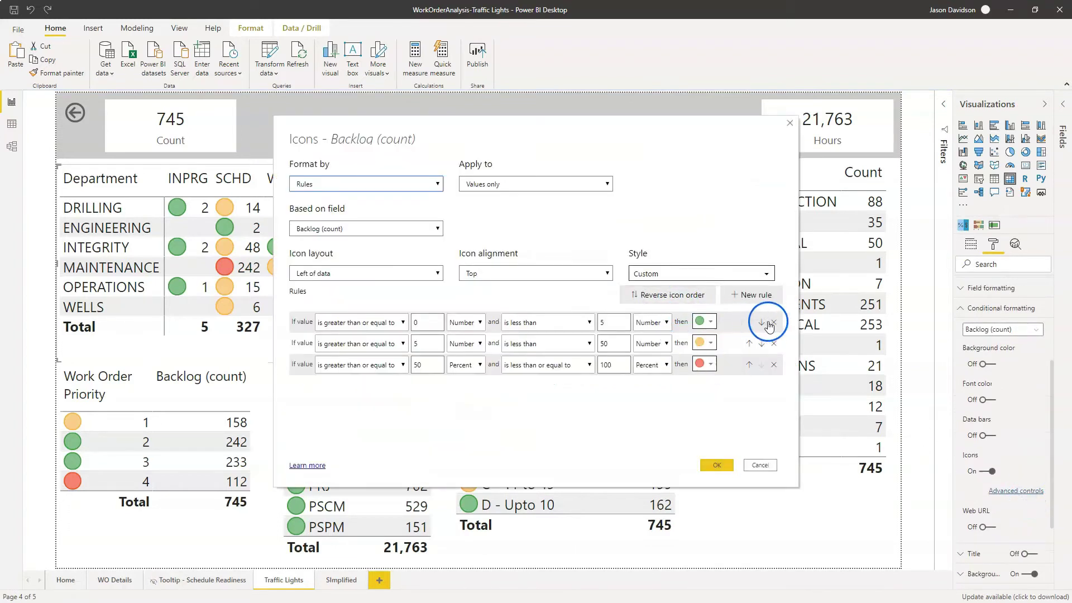
pyautogui.click(775, 323)
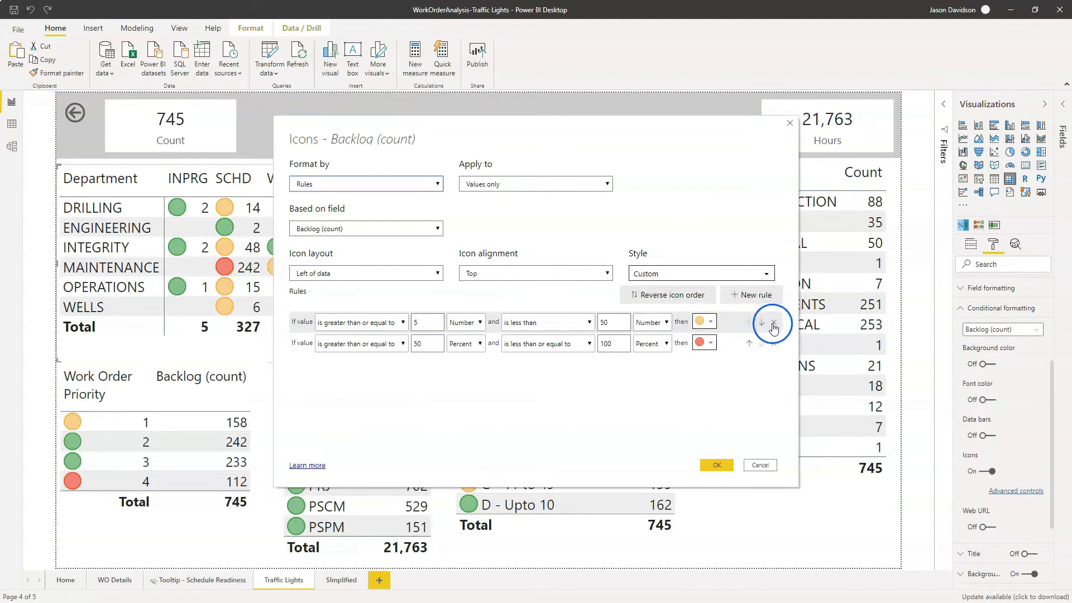
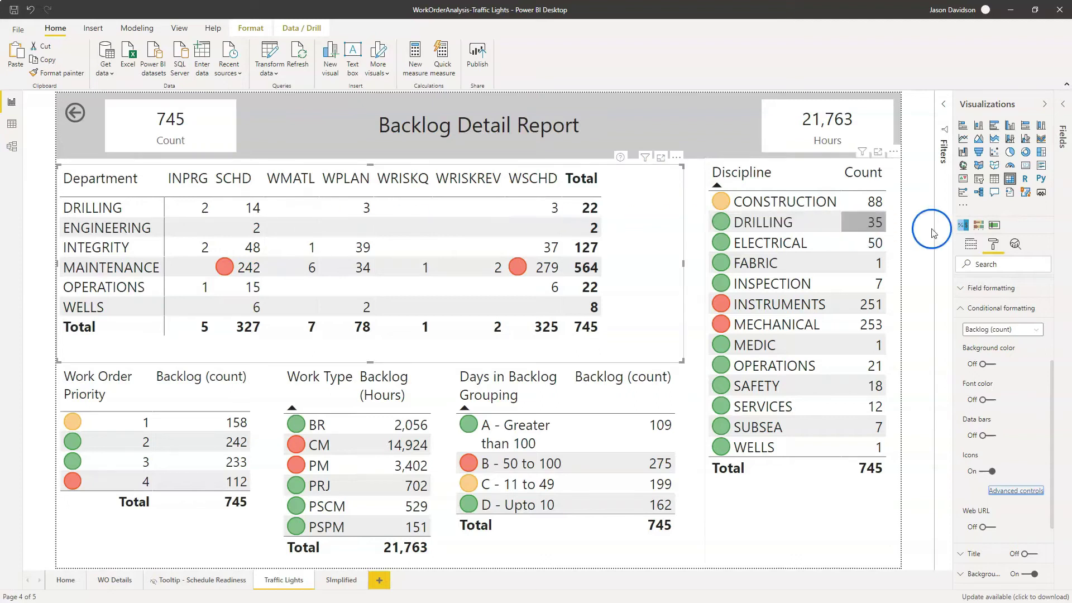
# Set the department matrix's style to Minimal on the Traffic Lights page
pyautogui.click(961, 308)
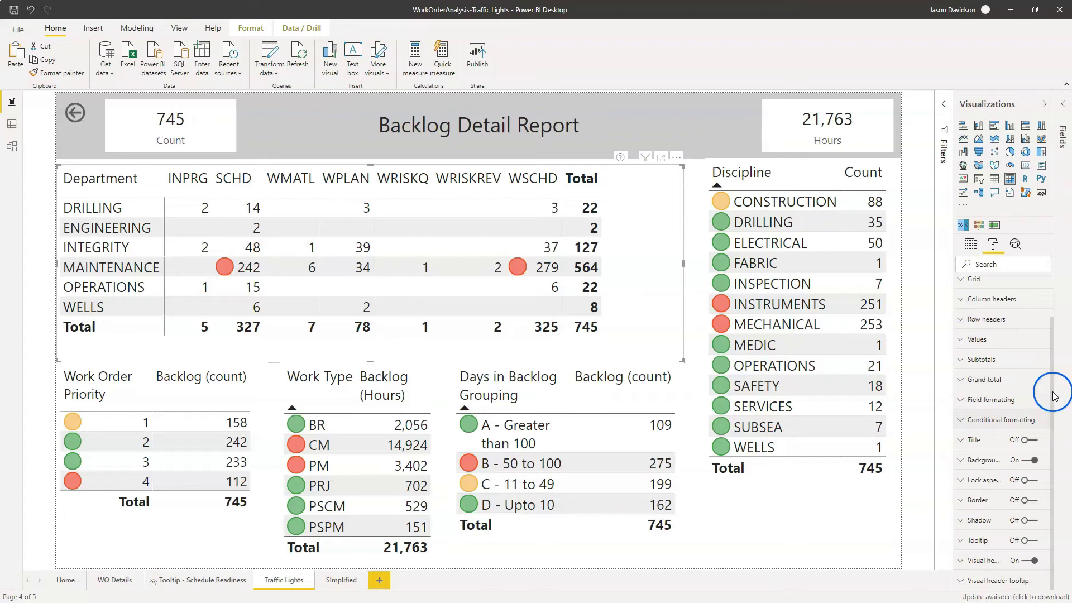
pyautogui.moveTo(1055, 391); pyautogui.dragTo(1058, 348)
pyautogui.click(973, 306)
pyautogui.click(986, 339)
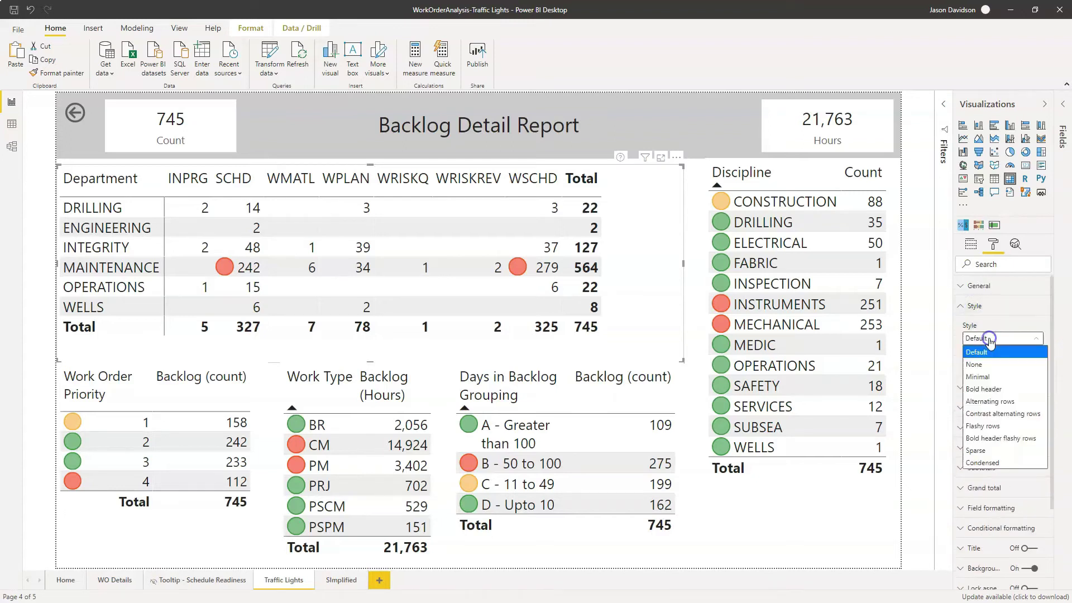
pyautogui.click(984, 376)
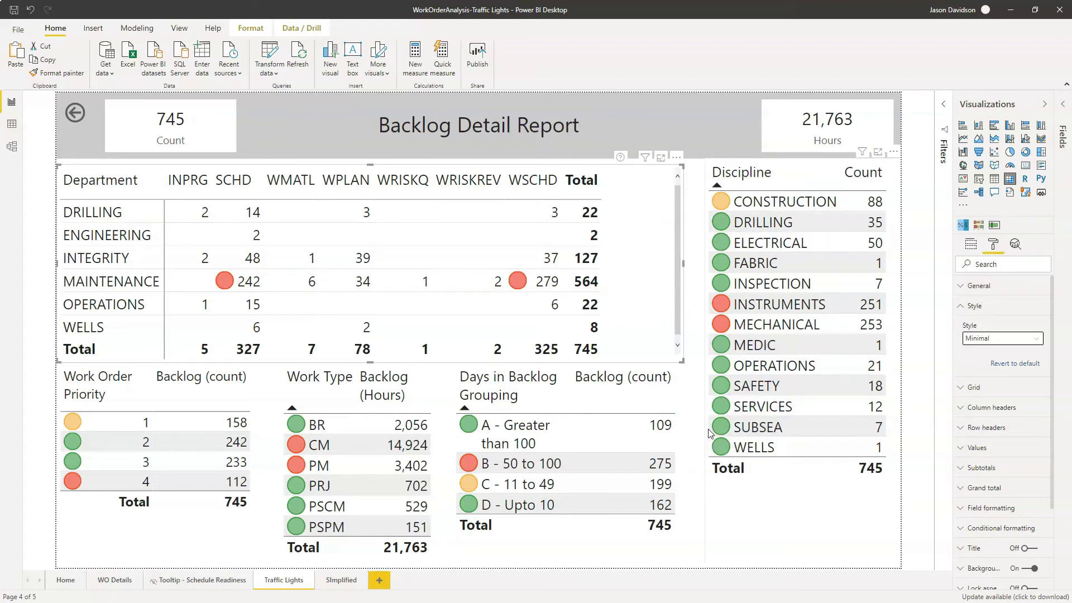
pyautogui.click(10, 587)
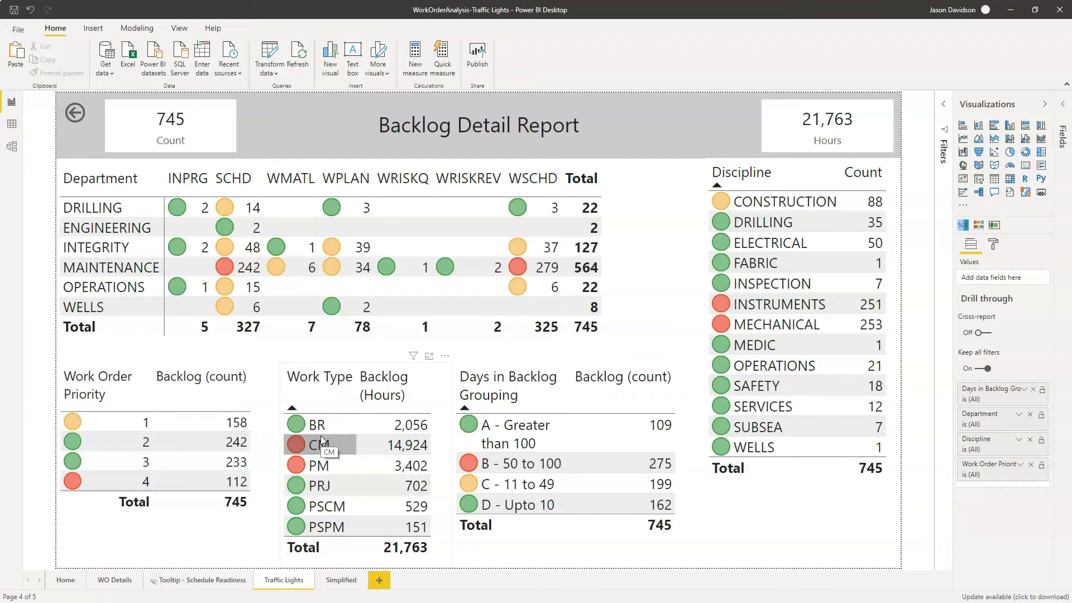
# On the Simplified page, apply the Minimal style to the department matrix and the remaining backlog tables
pyautogui.click(345, 581)
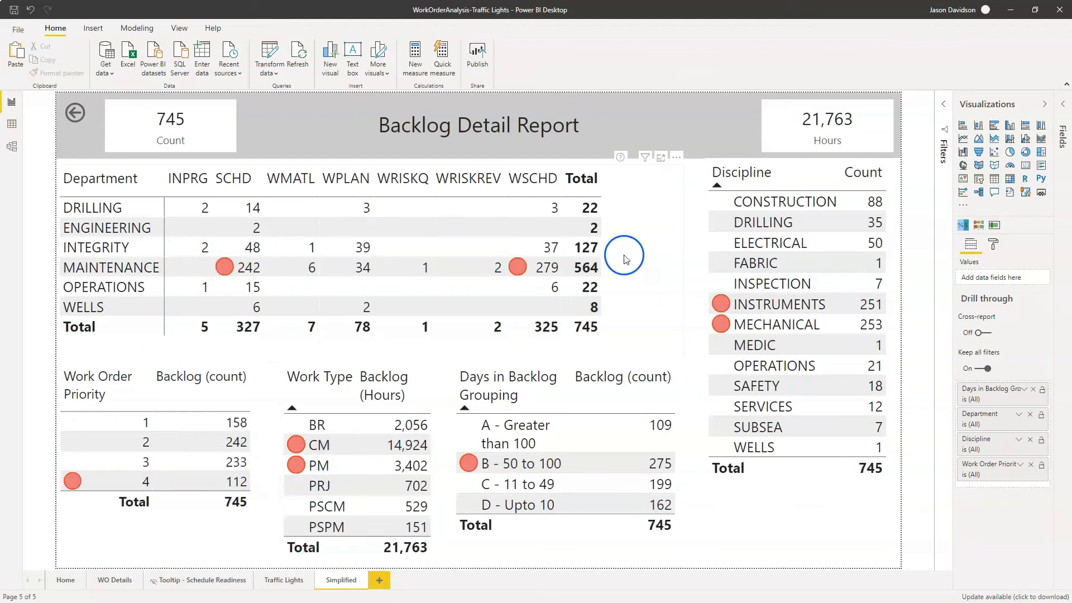
pyautogui.click(995, 248)
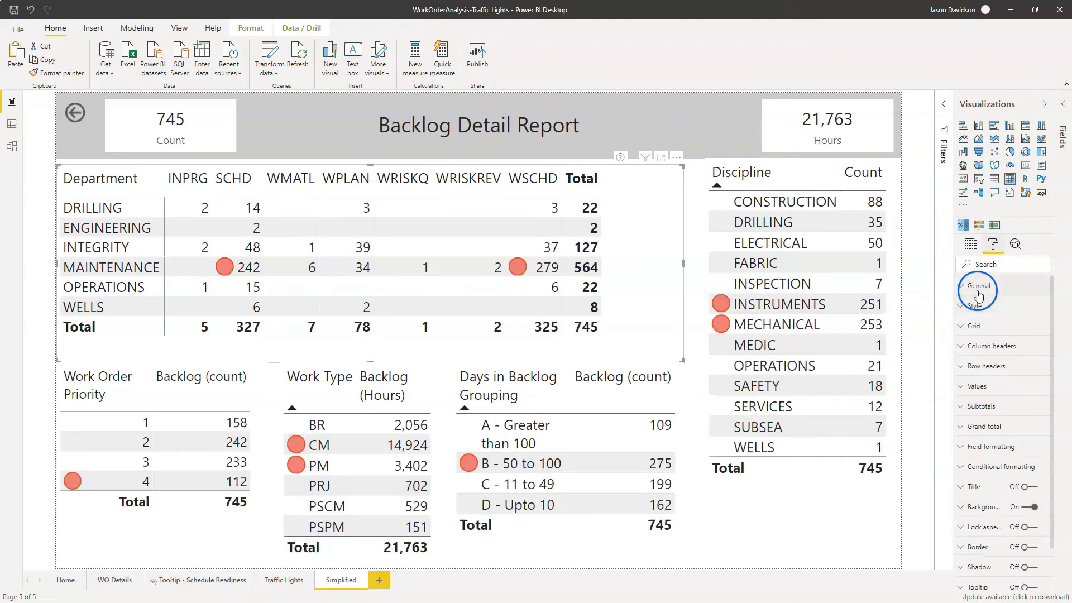
pyautogui.click(977, 306)
pyautogui.click(976, 306)
pyautogui.click(976, 306)
pyautogui.click(983, 338)
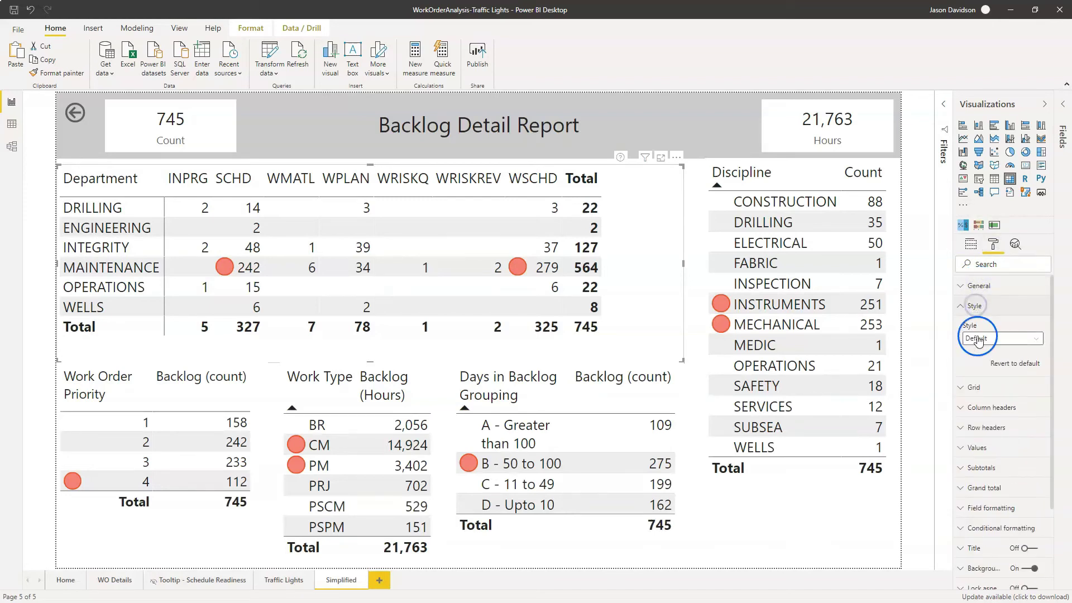
pyautogui.click(981, 378)
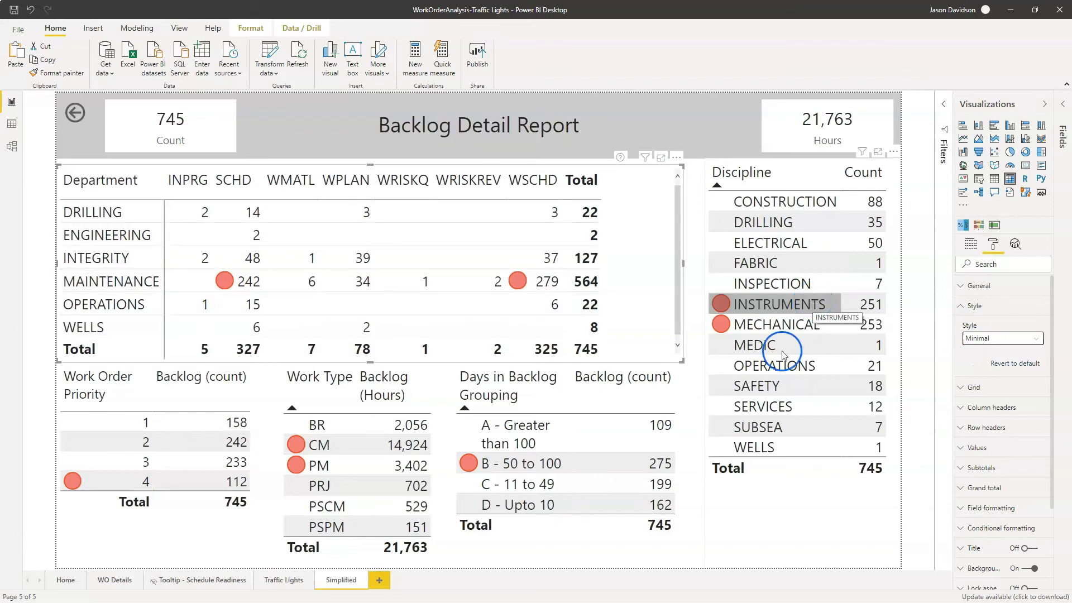
pyautogui.click(760, 487)
# Compare the Traffic Lights page with the Simplified page
pyautogui.click(282, 581)
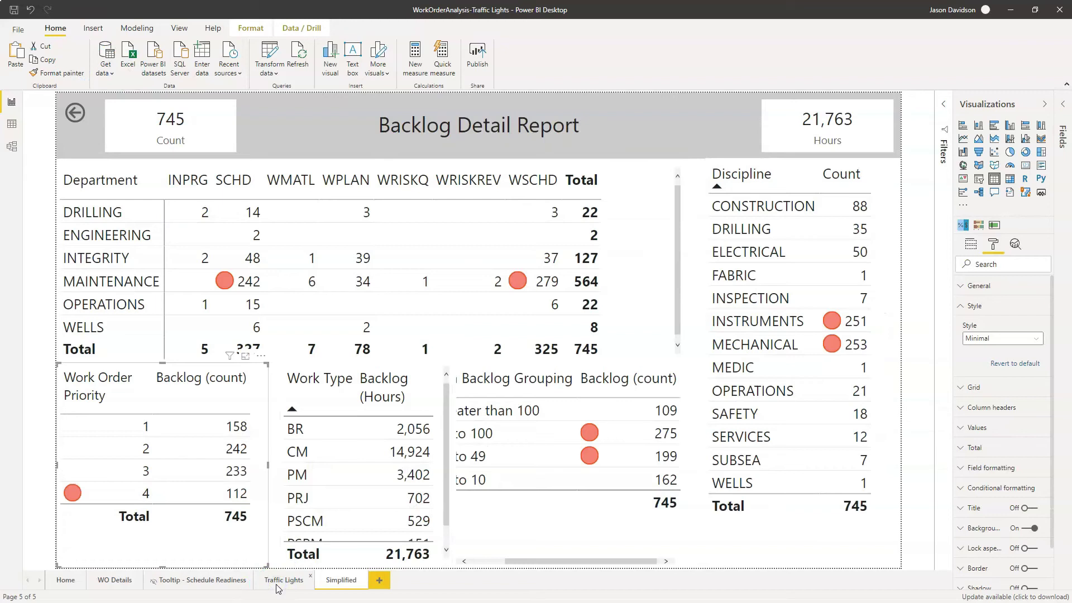
pyautogui.click(278, 584)
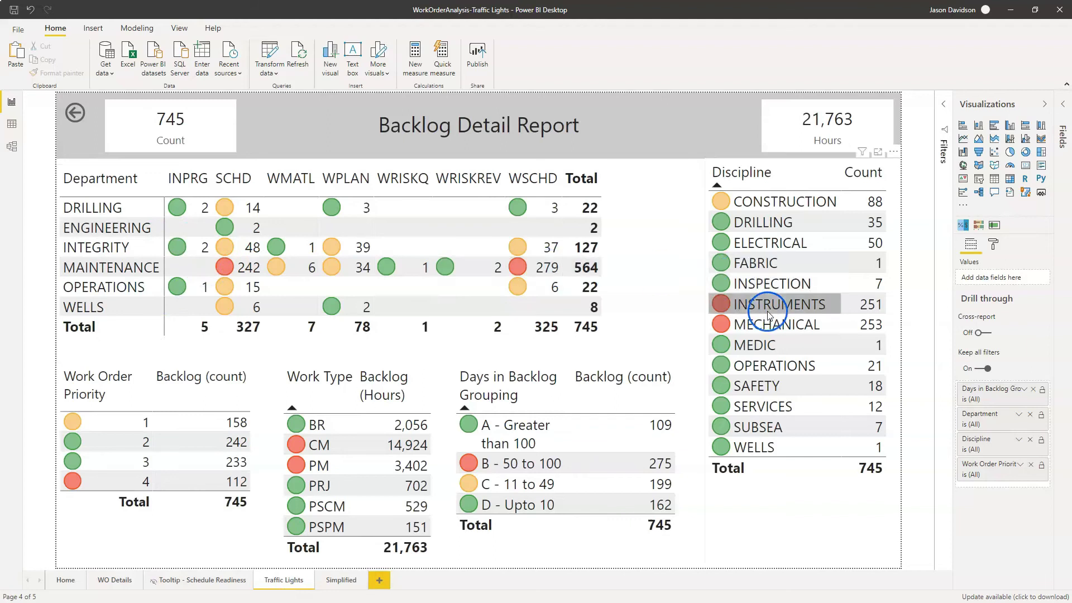
pyautogui.click(342, 585)
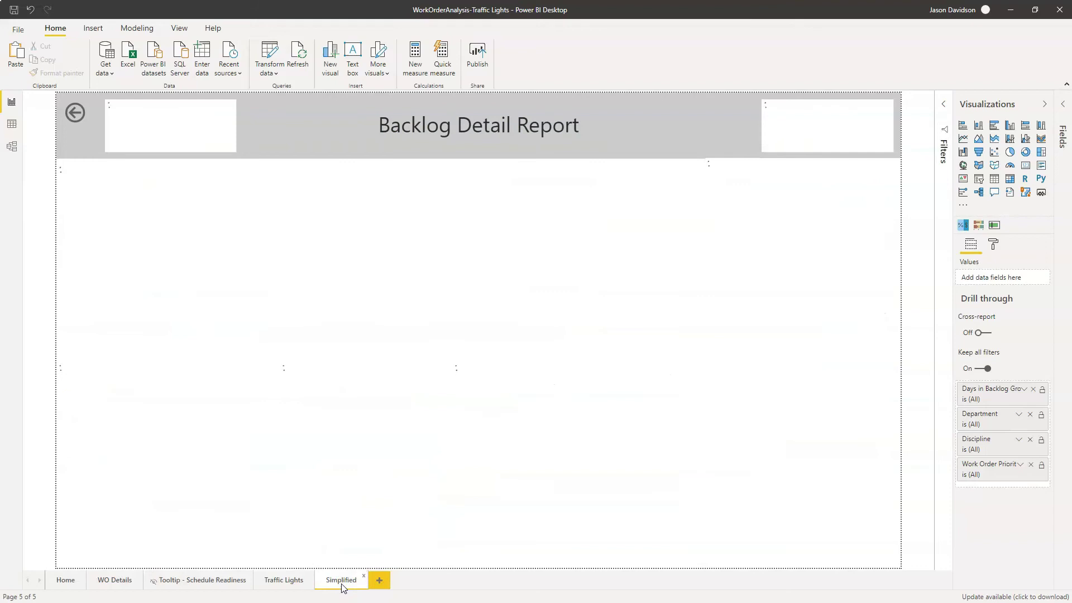
pyautogui.click(247, 365)
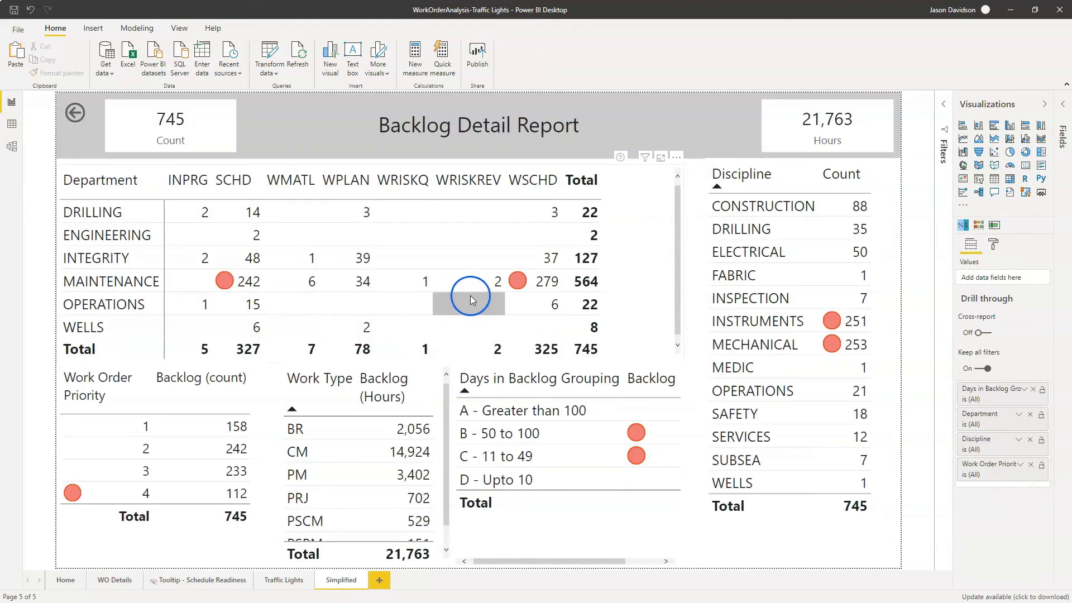